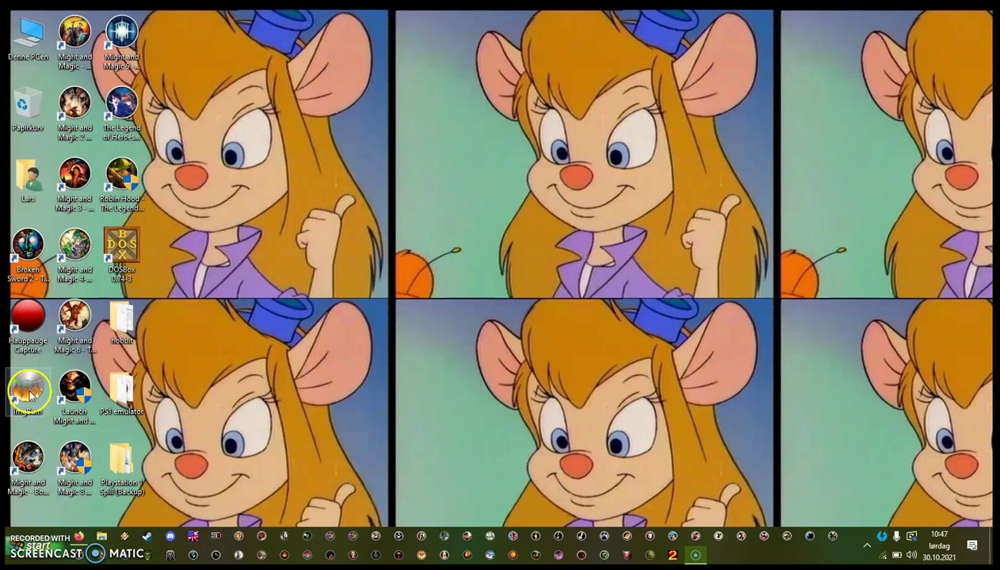
# - Open ImgBurn in the mode for creating an image file from a disc and view the inserted disc's media information
pyautogui.click(301, 373)
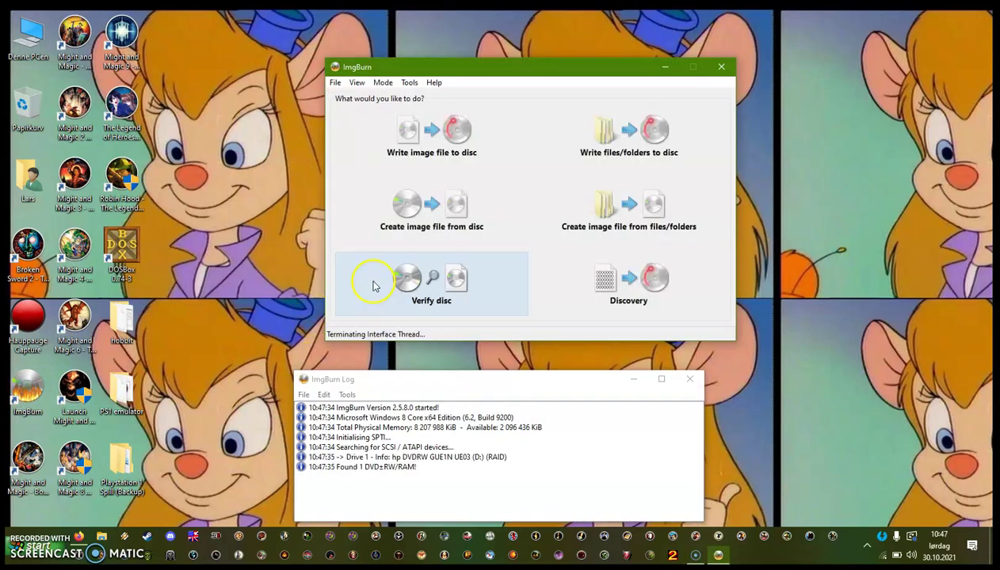
pyautogui.click(444, 216)
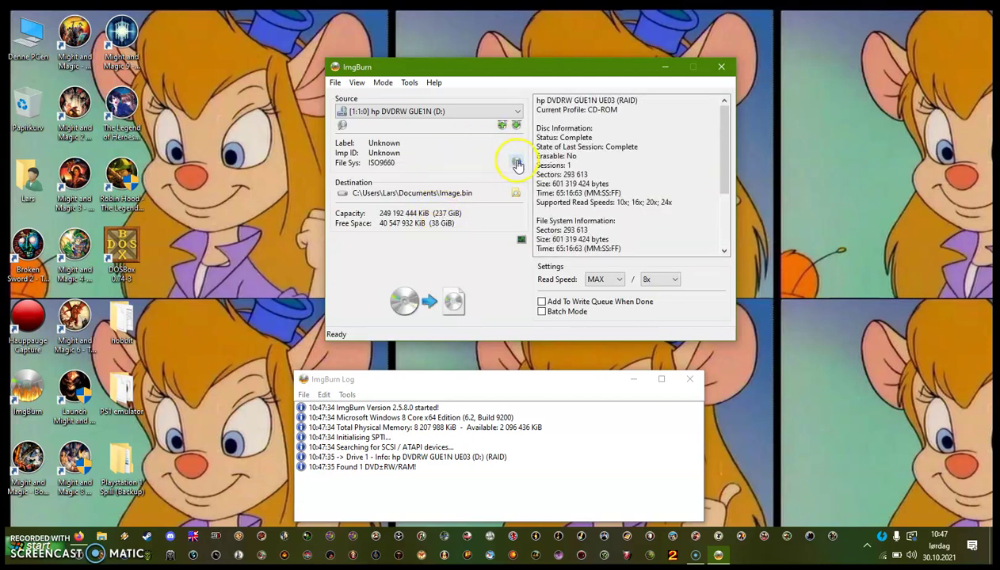
pyautogui.click(516, 163)
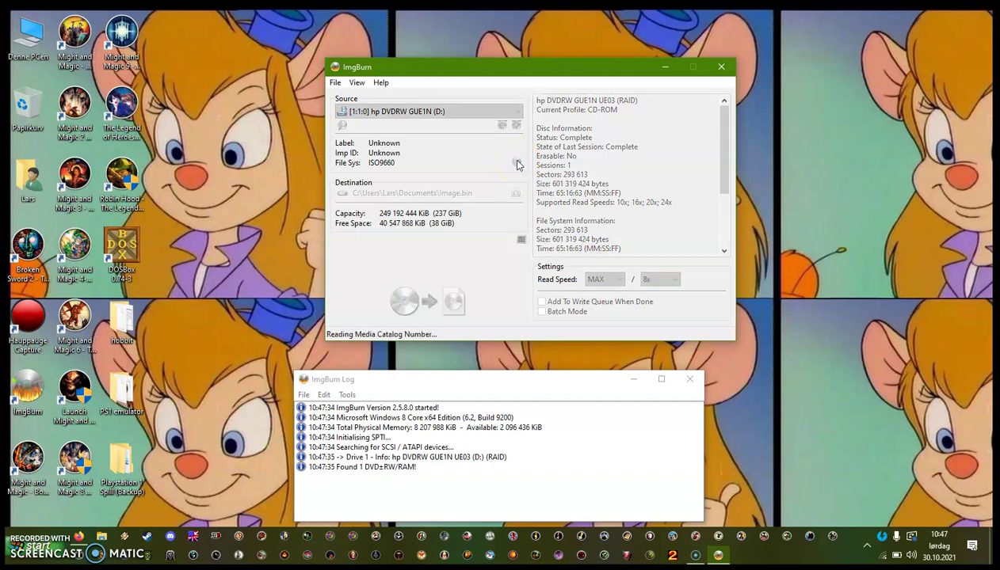
pyautogui.click(538, 168)
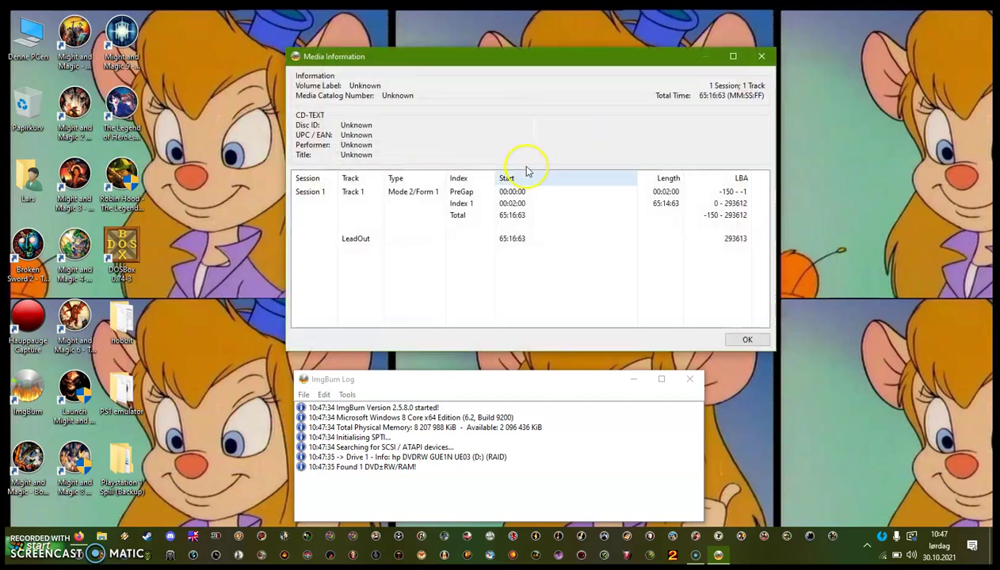
pyautogui.click(748, 339)
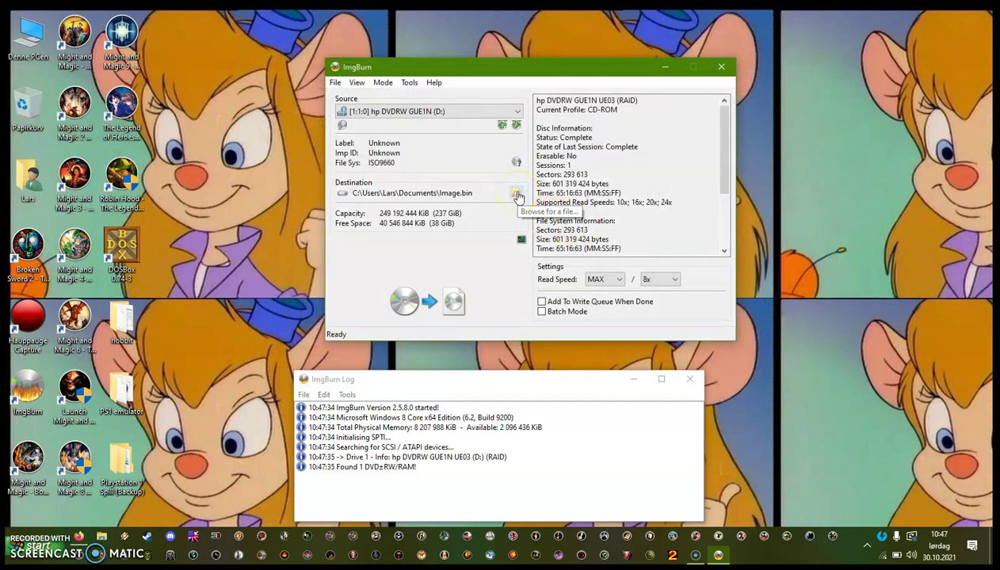
# - Set the desktop as the destination for Image.bin, read the disc to the image file, and dismiss the completion message
pyautogui.click(516, 194)
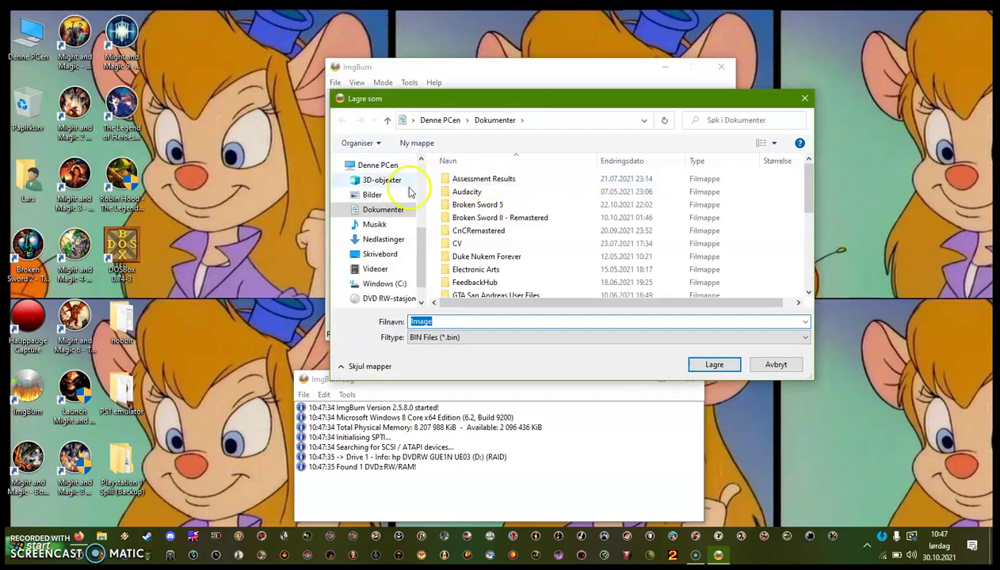
pyautogui.click(380, 254)
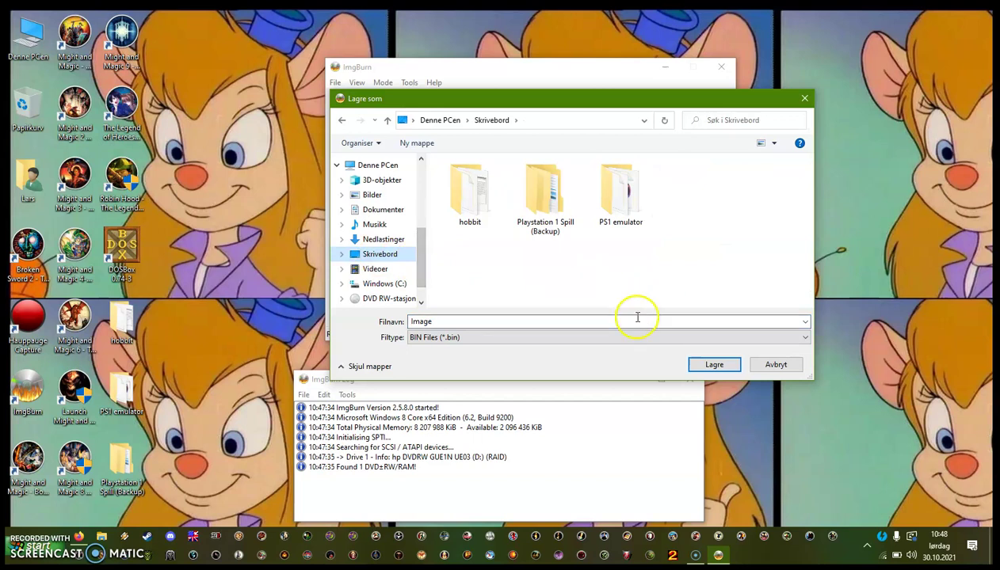
pyautogui.click(711, 365)
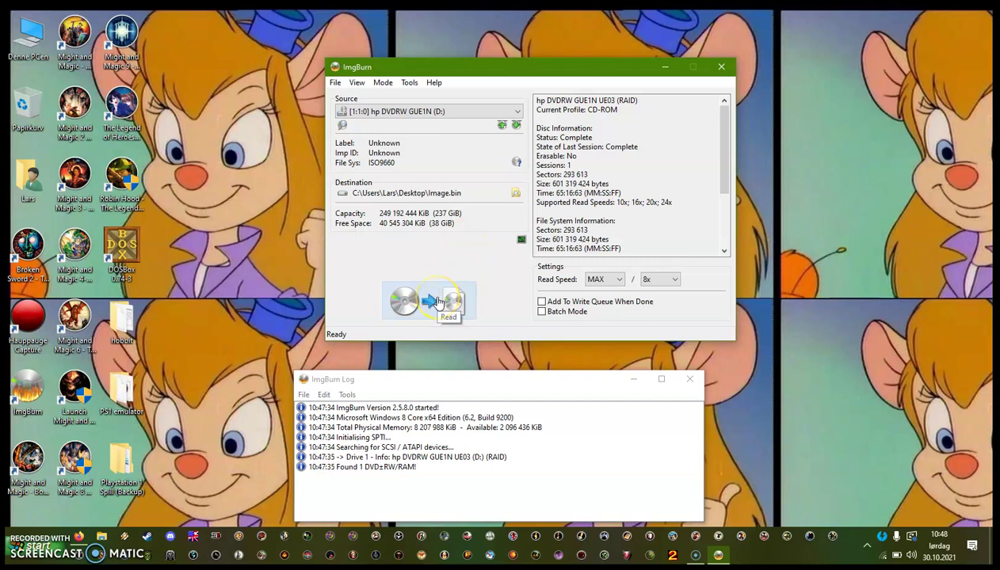
pyautogui.click(438, 302)
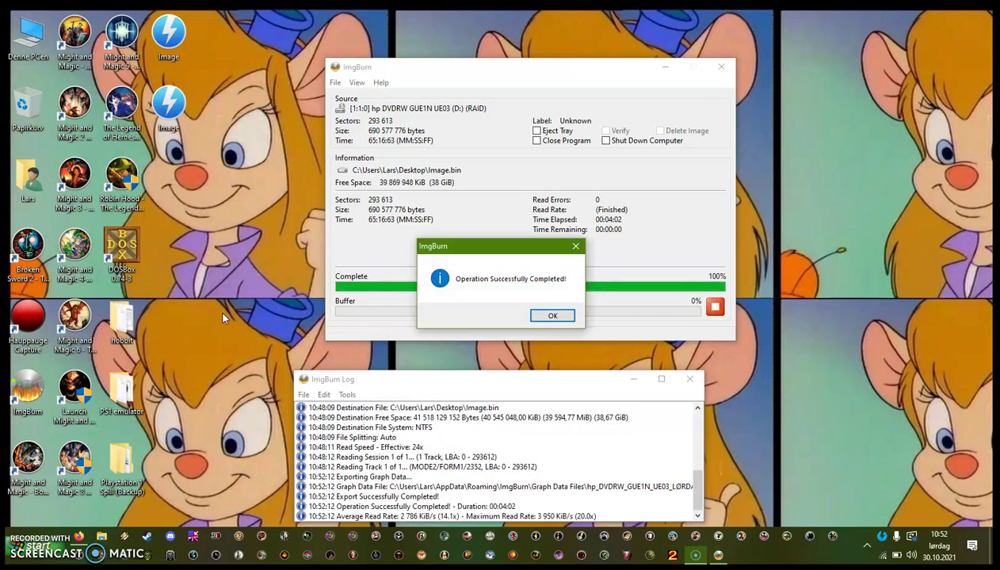
pyautogui.click(552, 316)
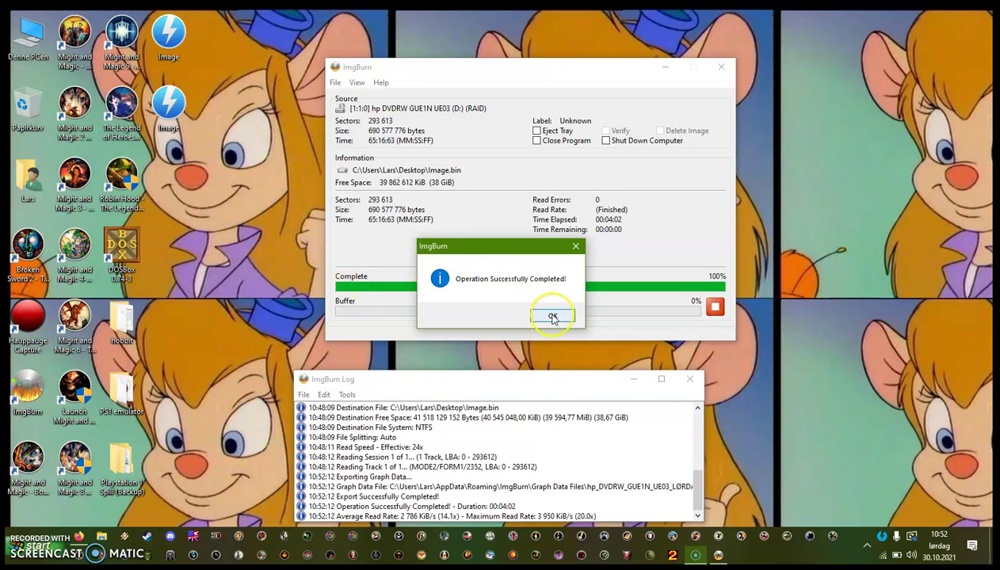
pyautogui.click(552, 316)
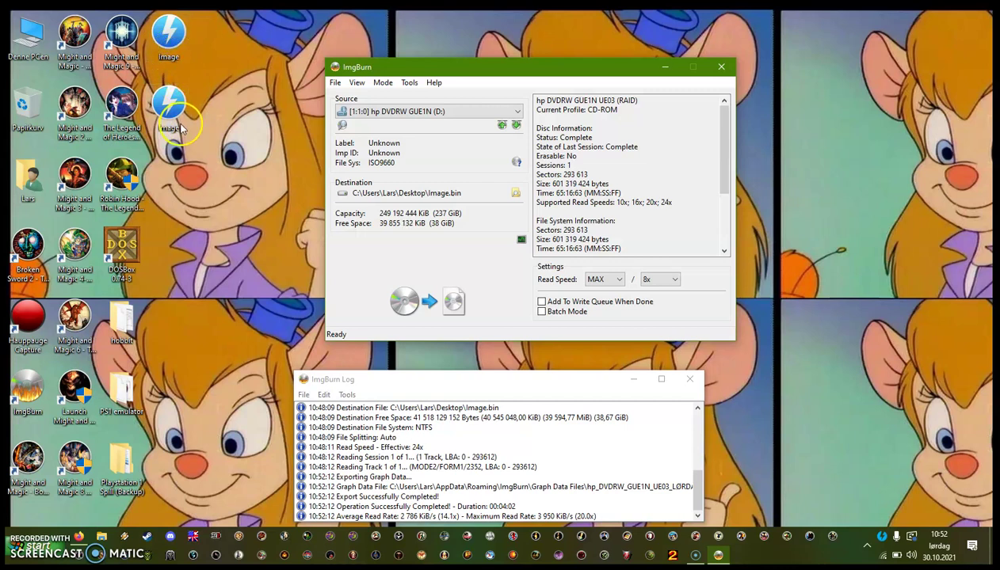
# - Rename the BIN image file on the desktop to "Image Disc 1"
pyautogui.click(175, 63)
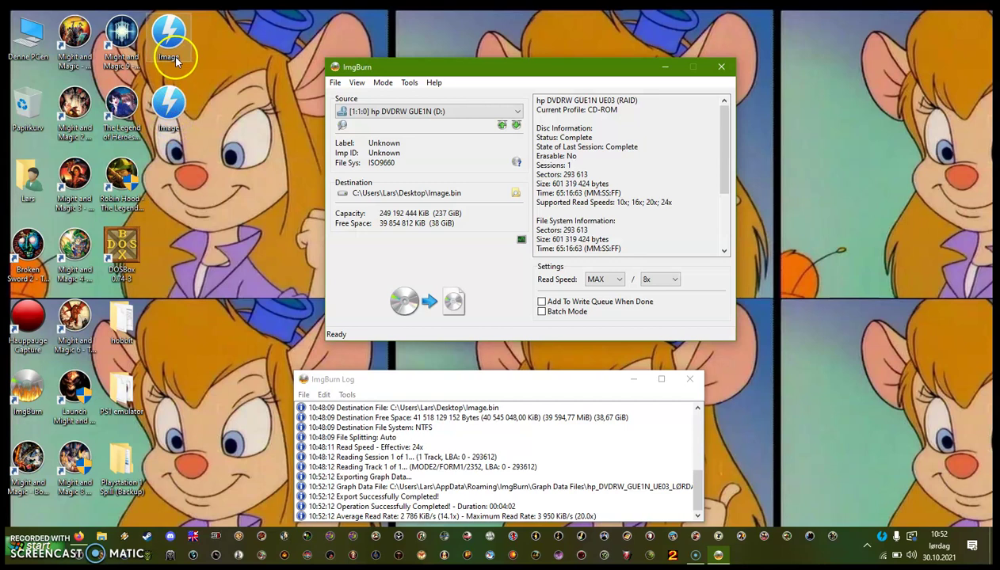
pyautogui.click(177, 59)
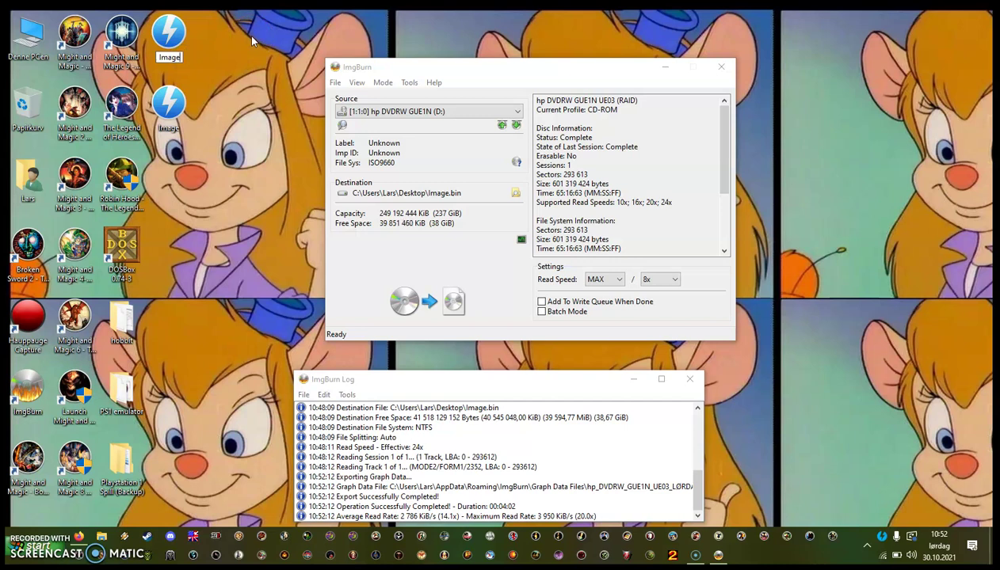
pyautogui.write('Disc 1')
pyautogui.press('Return')
pyautogui.click(252, 14)
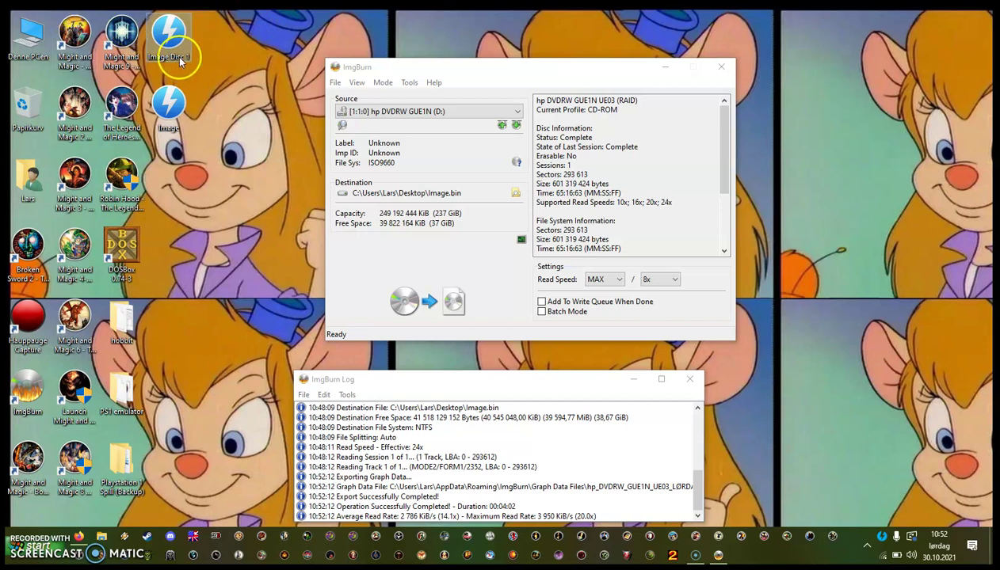
# - Rename the other image file on the desktop, the CUE file, to "Image Disc 1" as well
pyautogui.moveTo(179, 62)
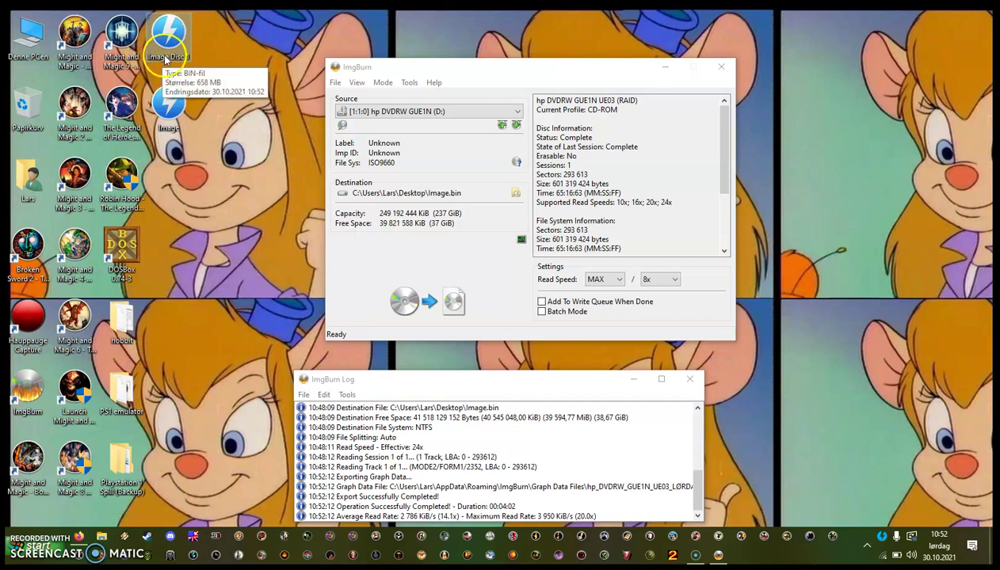
pyautogui.click(169, 128)
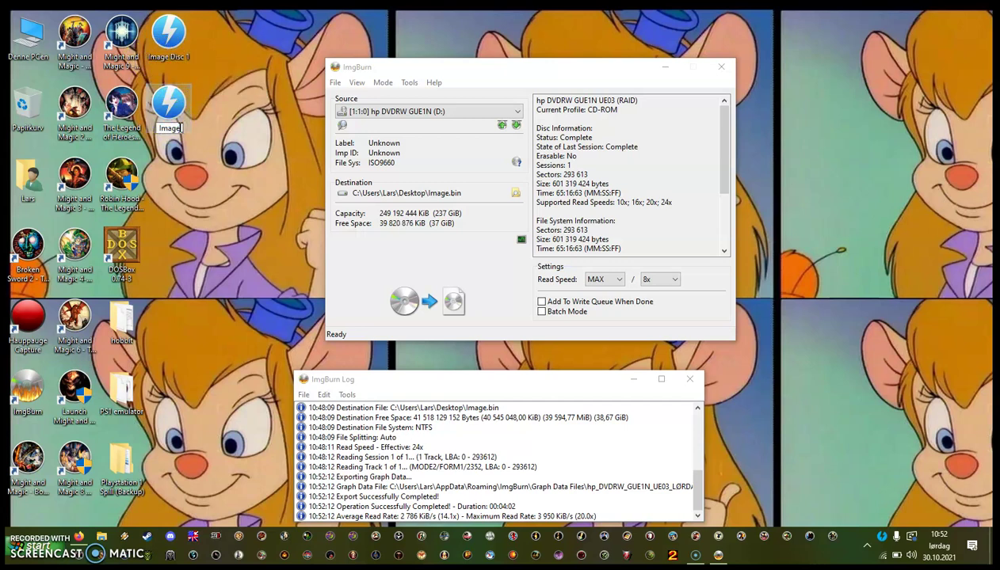
pyautogui.write('Di')
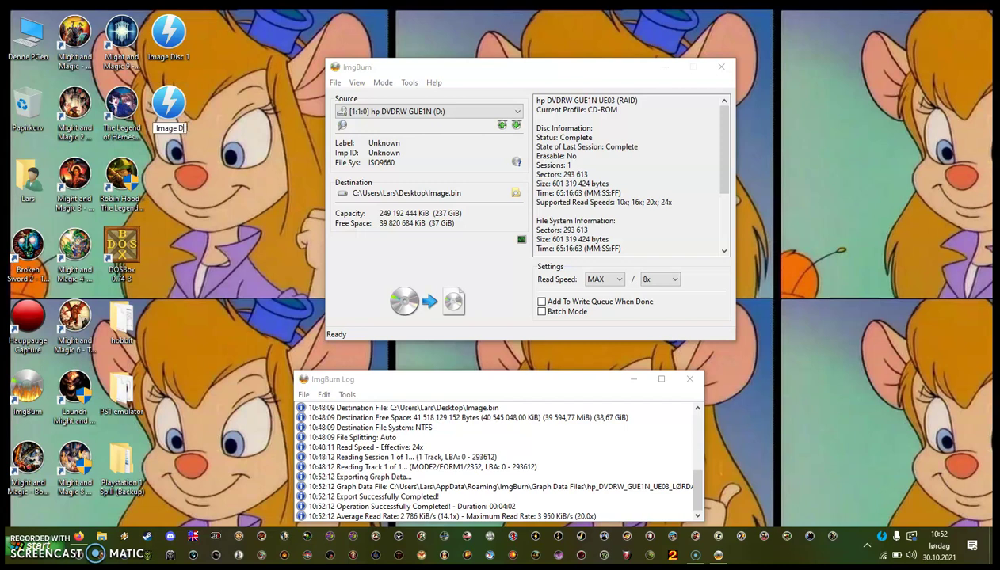
pyautogui.write('sc')
pyautogui.press('Return')
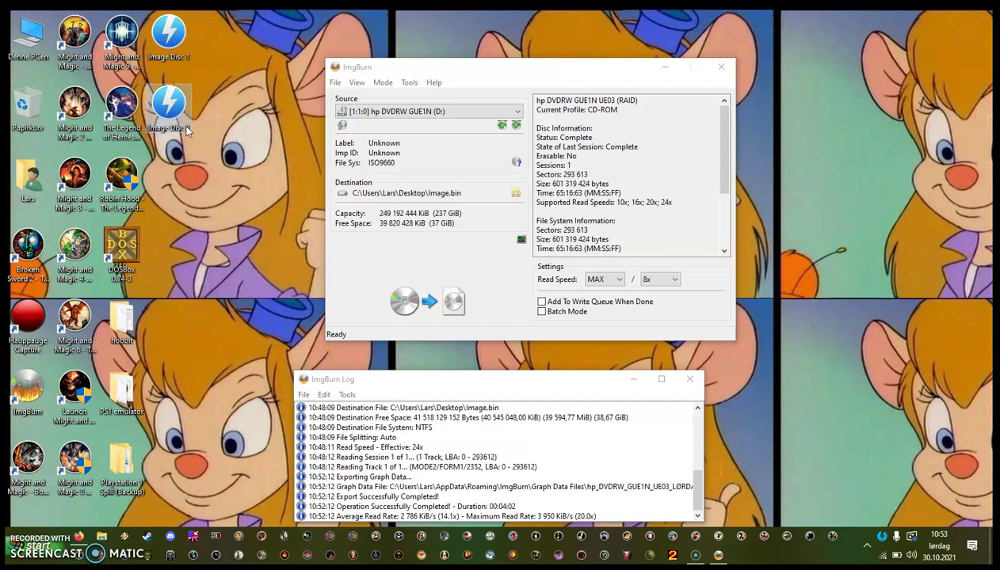
pyautogui.click(196, 133)
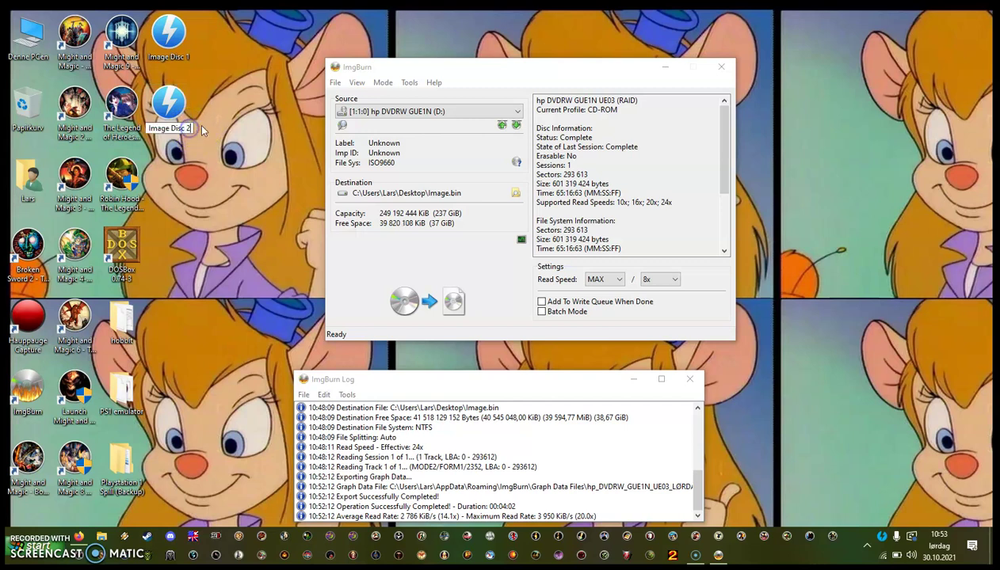
pyautogui.press('Return')
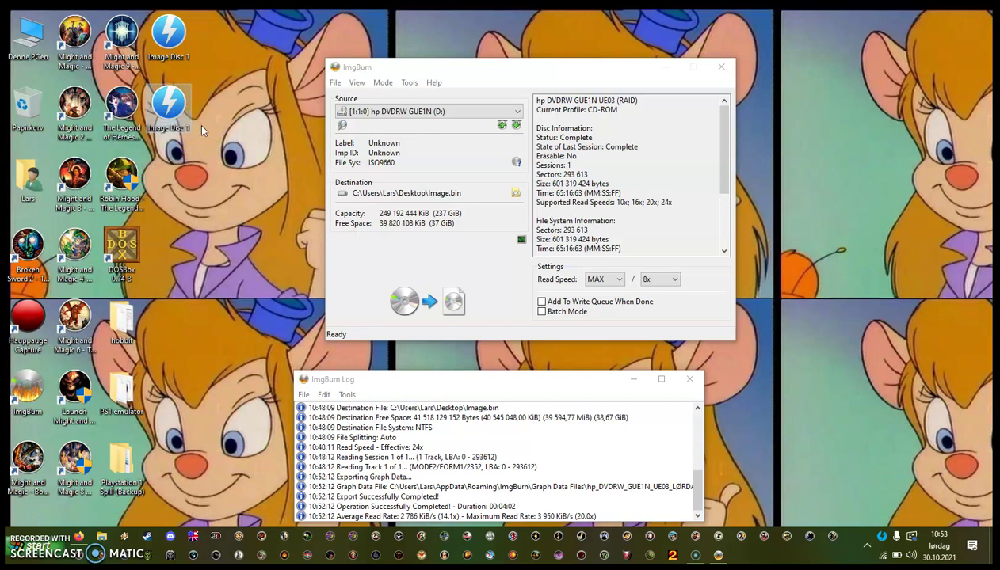
pyautogui.click(239, 99)
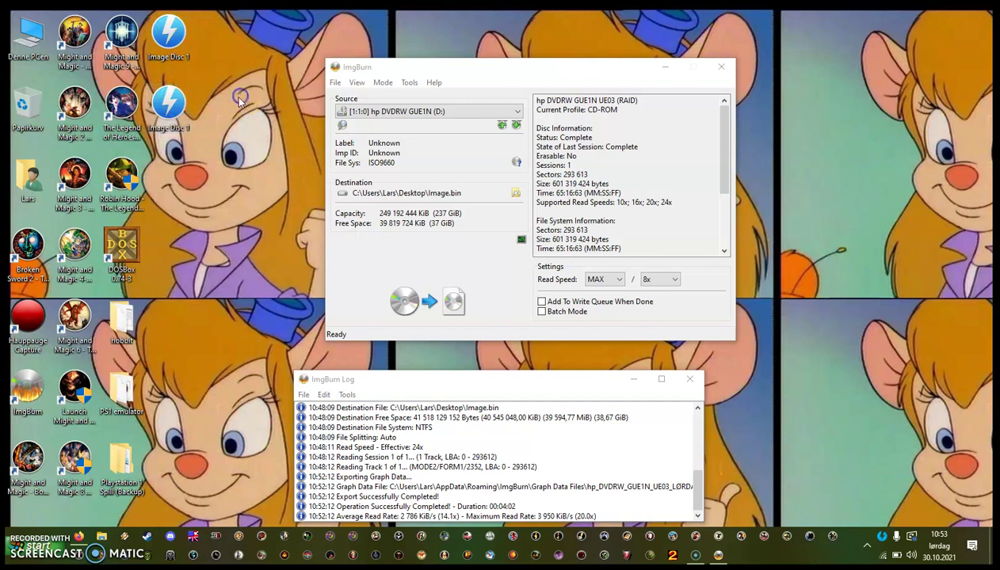
# - Create a new folder on the desktop named "Metal Gear Solid 1"
pyautogui.rightClick(227, 104)
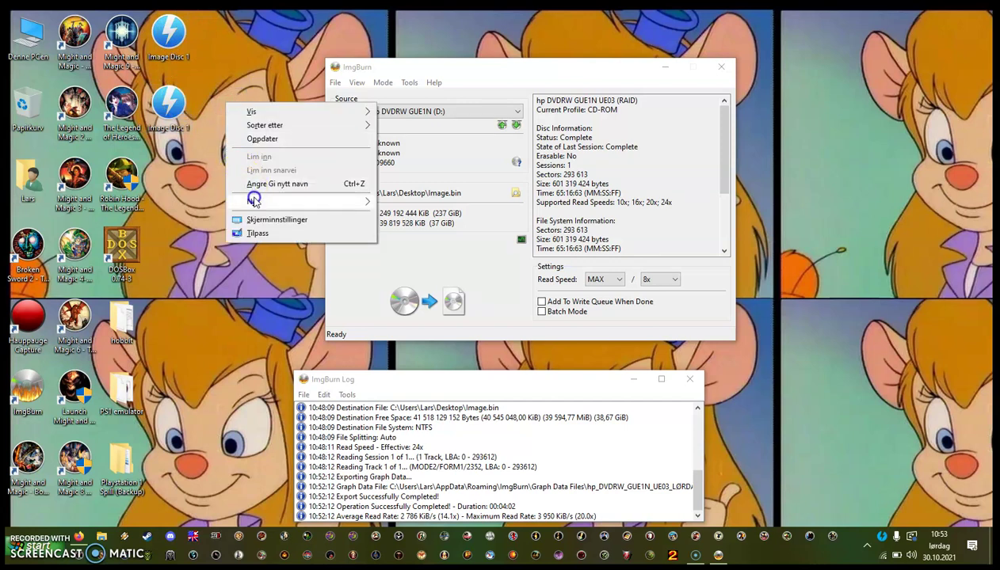
pyautogui.moveTo(253, 201)
pyautogui.click(403, 203)
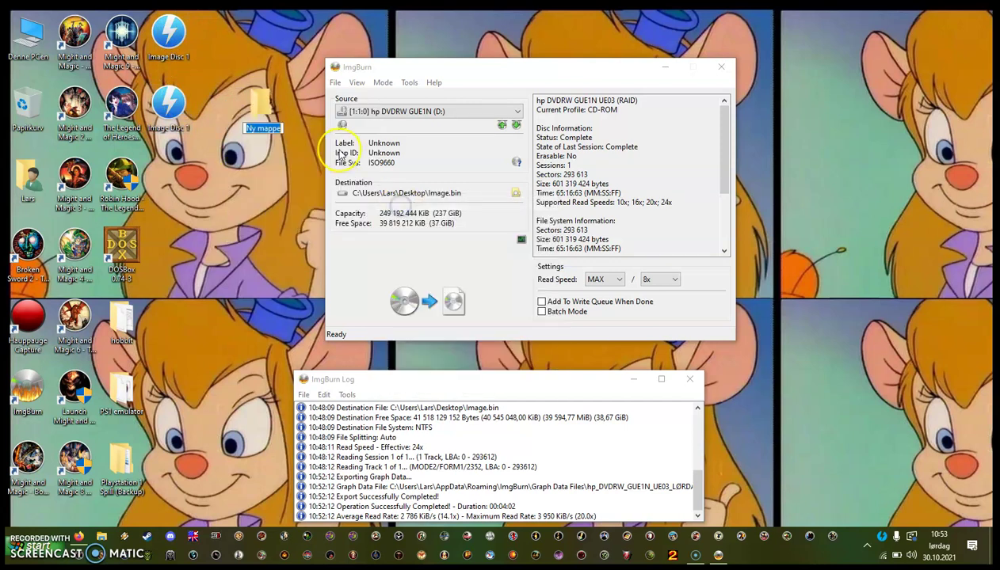
pyautogui.write('Metal')
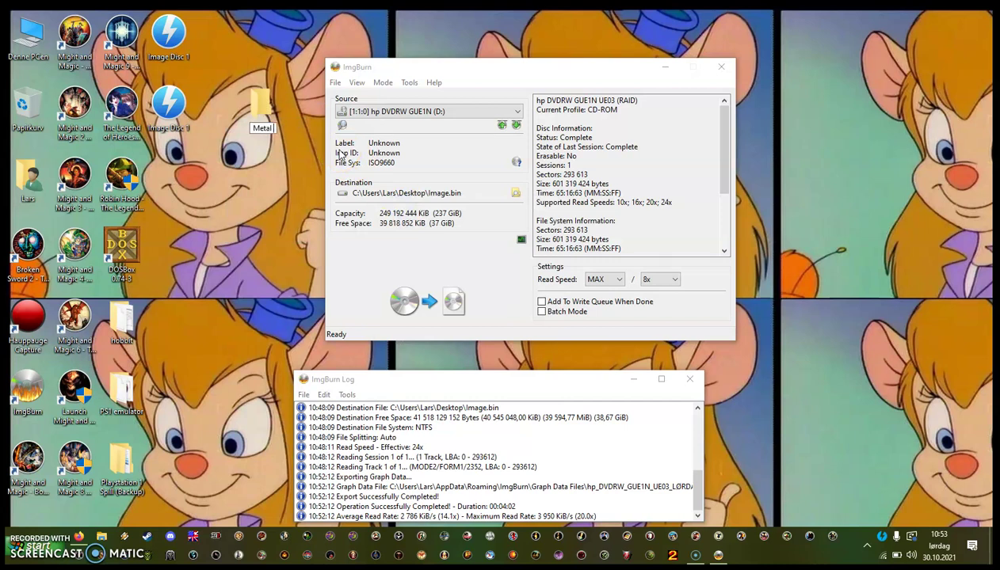
pyautogui.write(' Gear Solid')
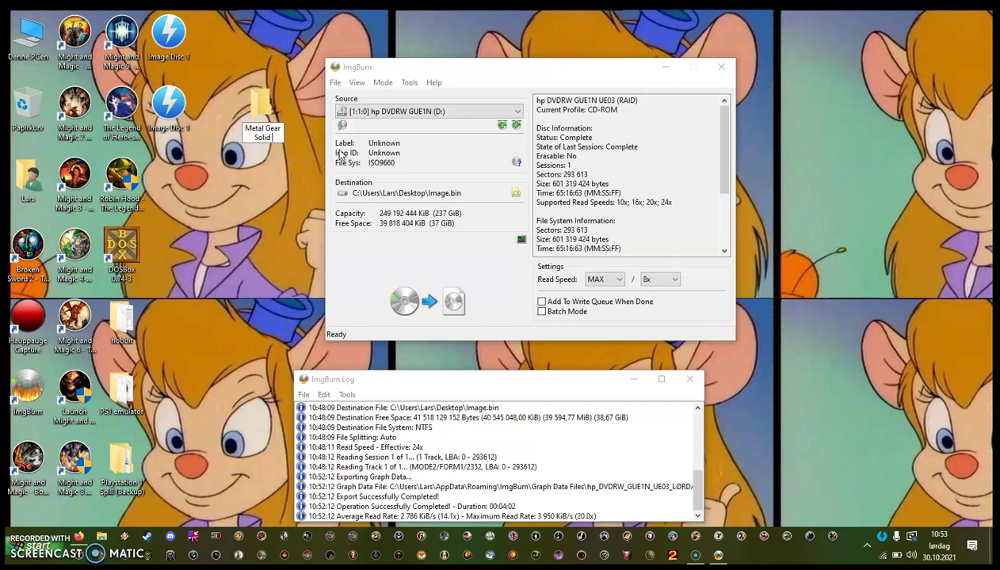
pyautogui.write(' 1')
pyautogui.press('Return')
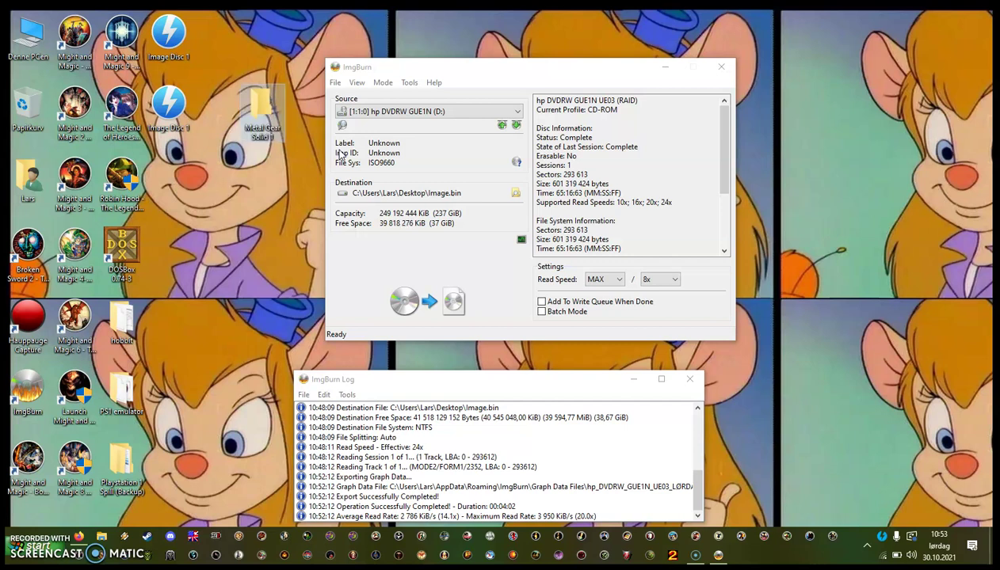
# - Move both Image Disc 1 files into the Metal Gear Solid 1 folder and check the folder's contents
pyautogui.moveTo(239, 16); pyautogui.dragTo(173, 43)
pyautogui.doubleClick(171, 39)
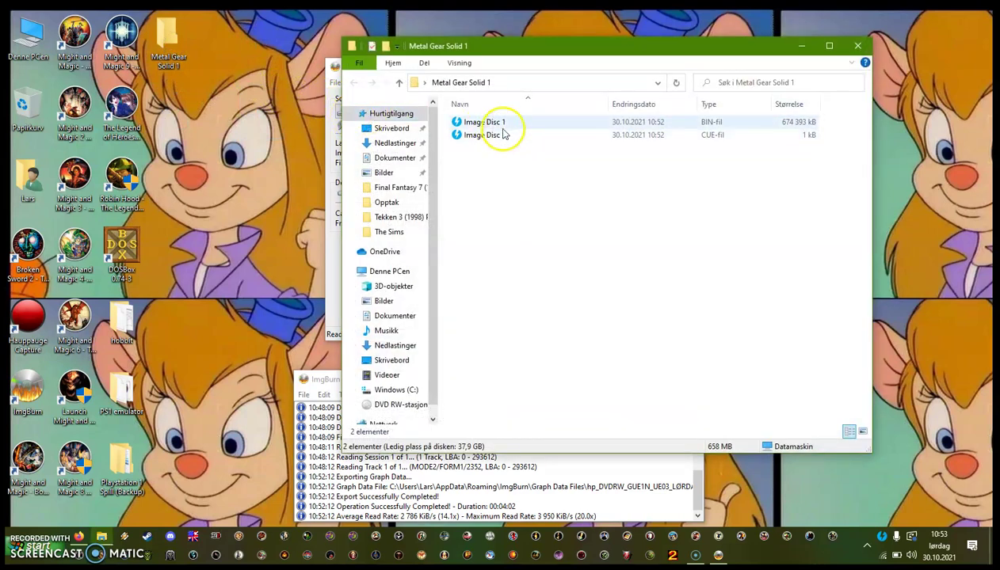
pyautogui.click(857, 45)
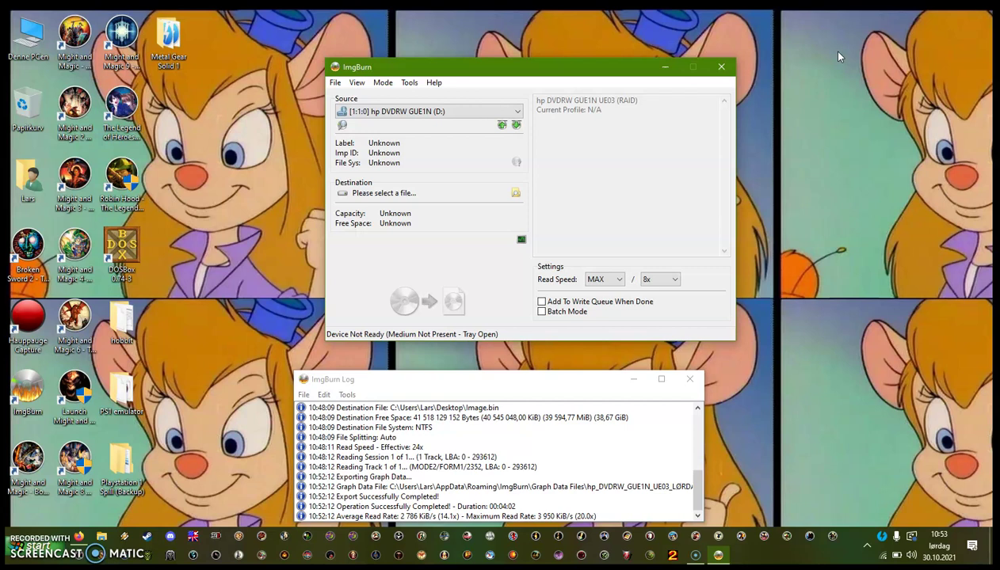
# - Examine the media information of the second disc in the drive
pyautogui.click(818, 55)
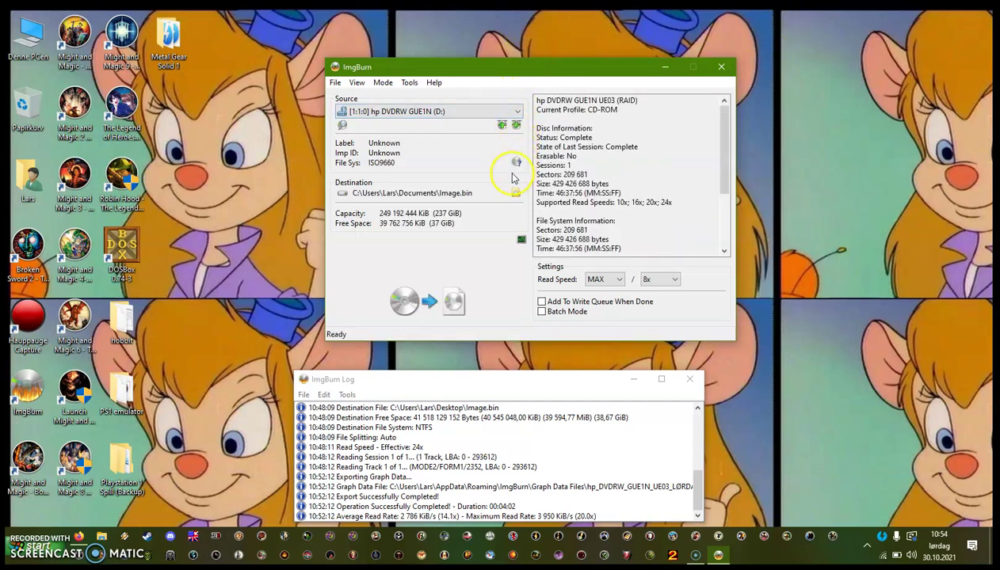
pyautogui.click(516, 164)
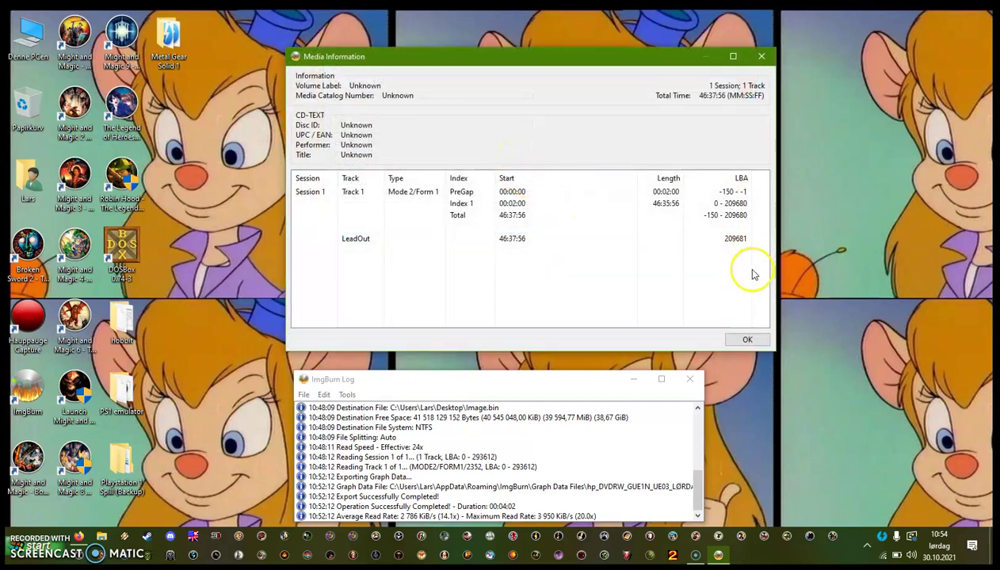
pyautogui.click(762, 340)
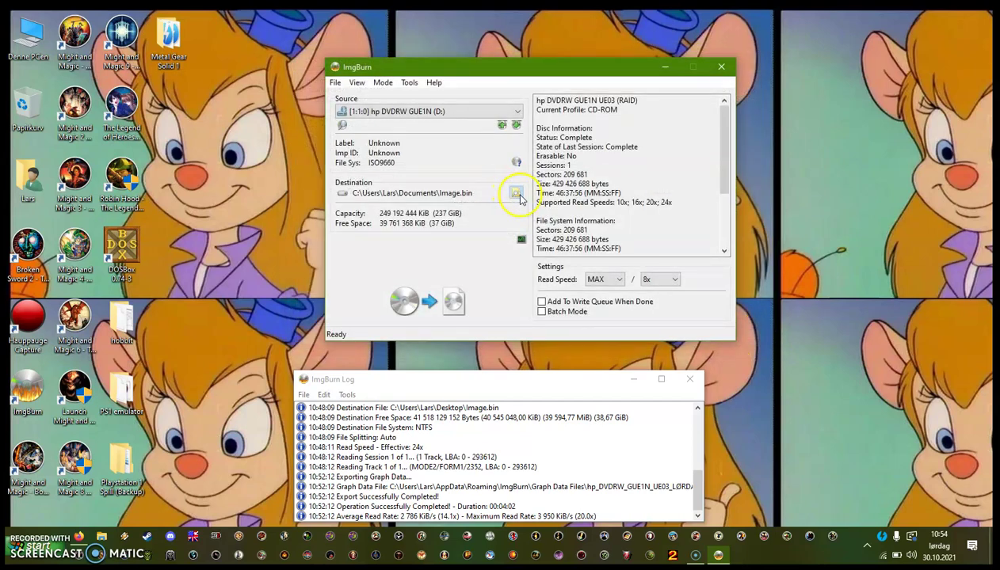
# - Set the second disc's image to save on the desktop as Image.bin and start reading the disc
pyautogui.click(516, 194)
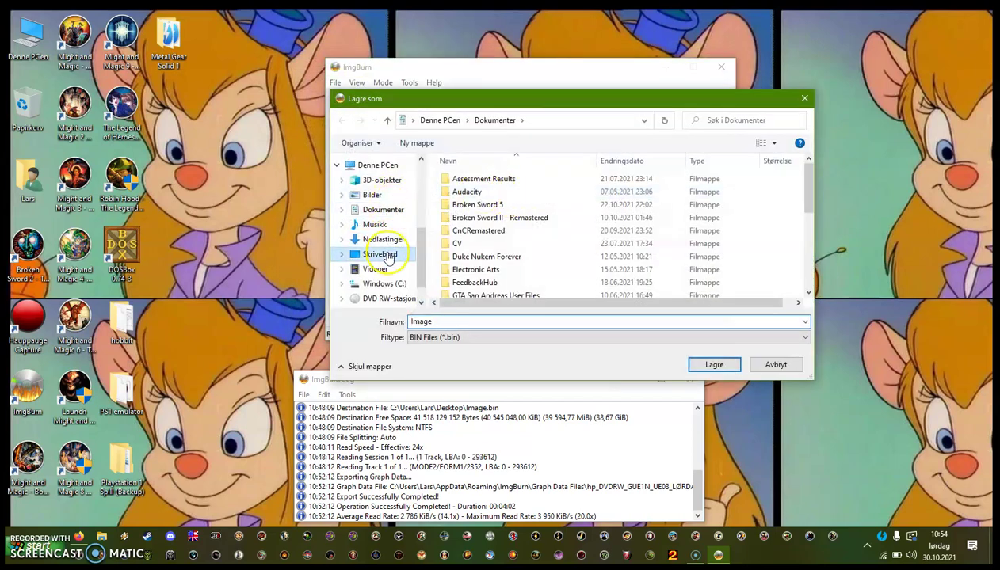
pyautogui.click(382, 255)
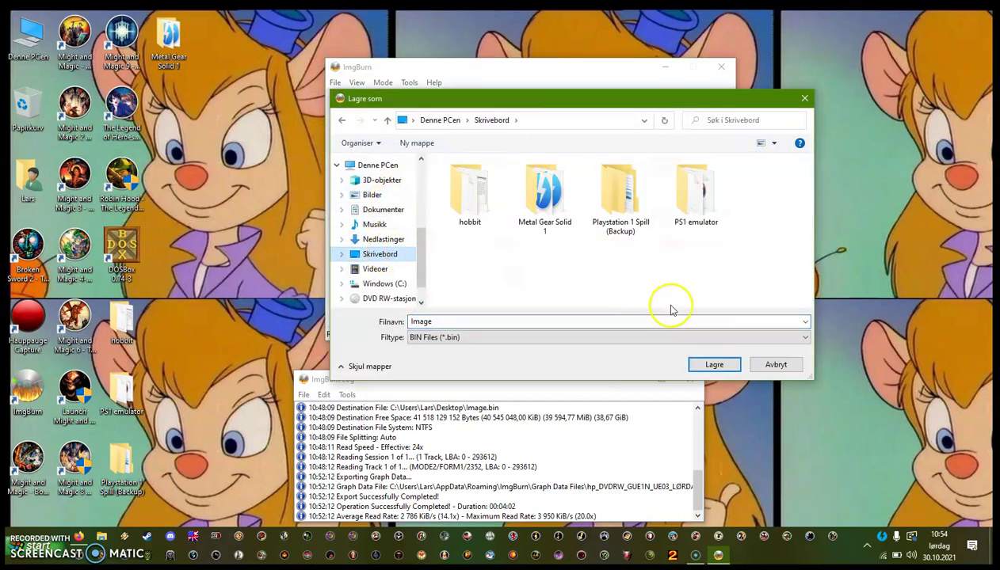
pyautogui.click(712, 365)
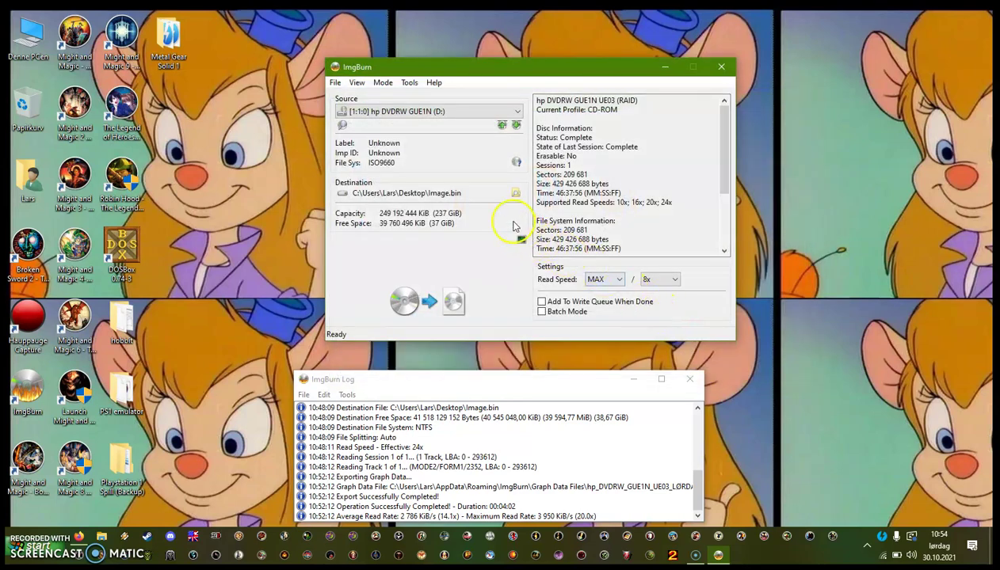
pyautogui.click(435, 303)
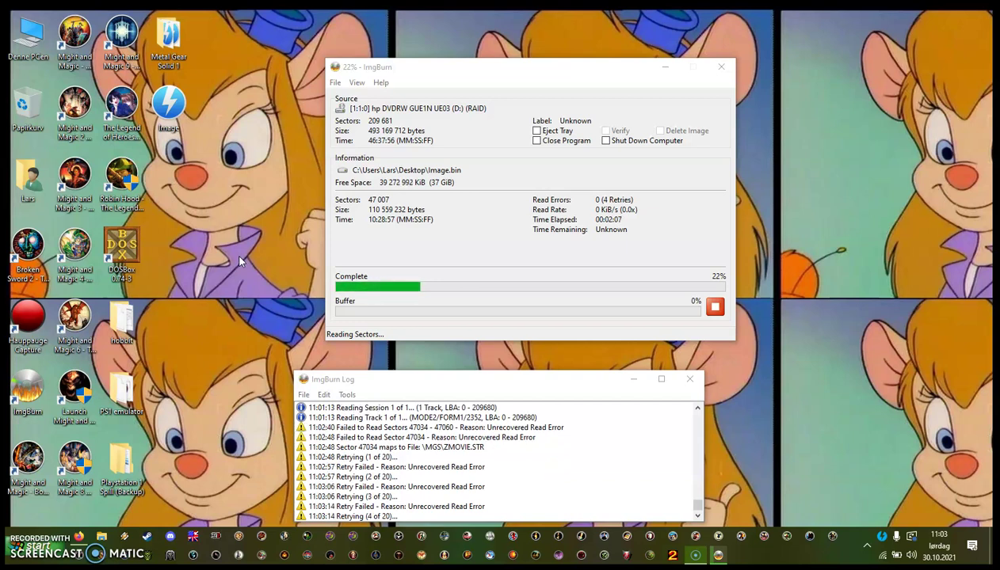
# - Abort reading the second disc, delete the incomplete Image.bin file and close ImgBurn
pyautogui.click(716, 307)
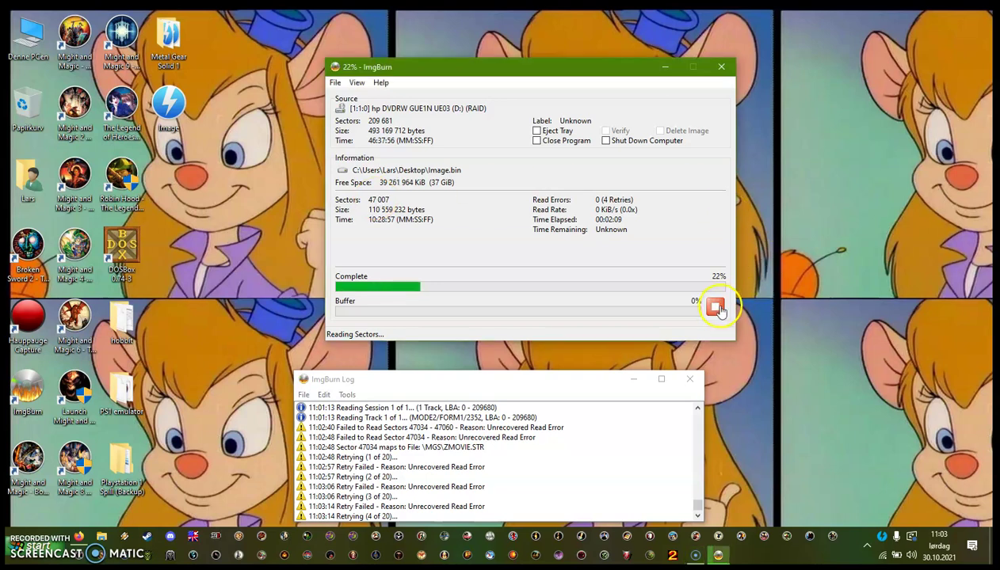
pyautogui.click(482, 224)
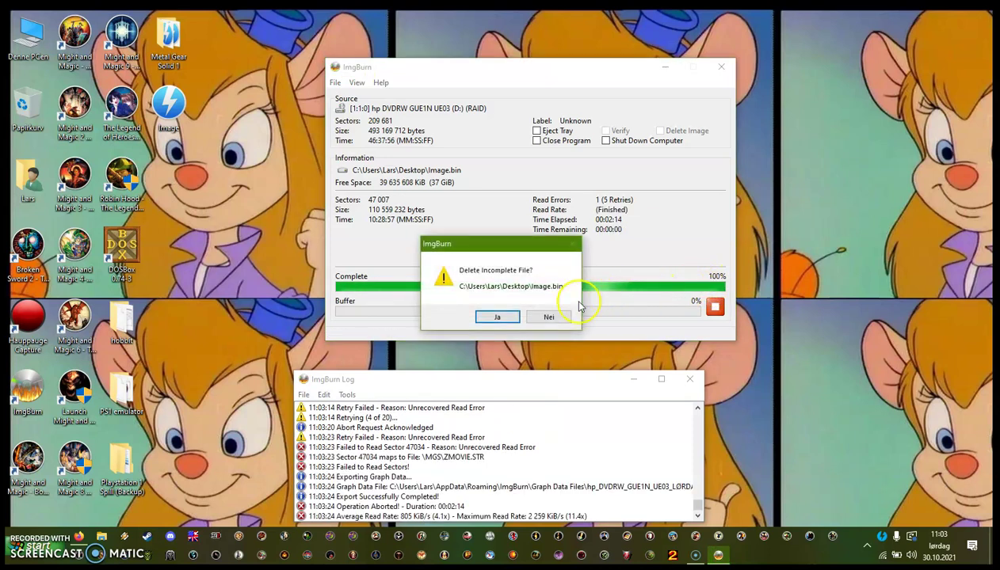
pyautogui.click(497, 317)
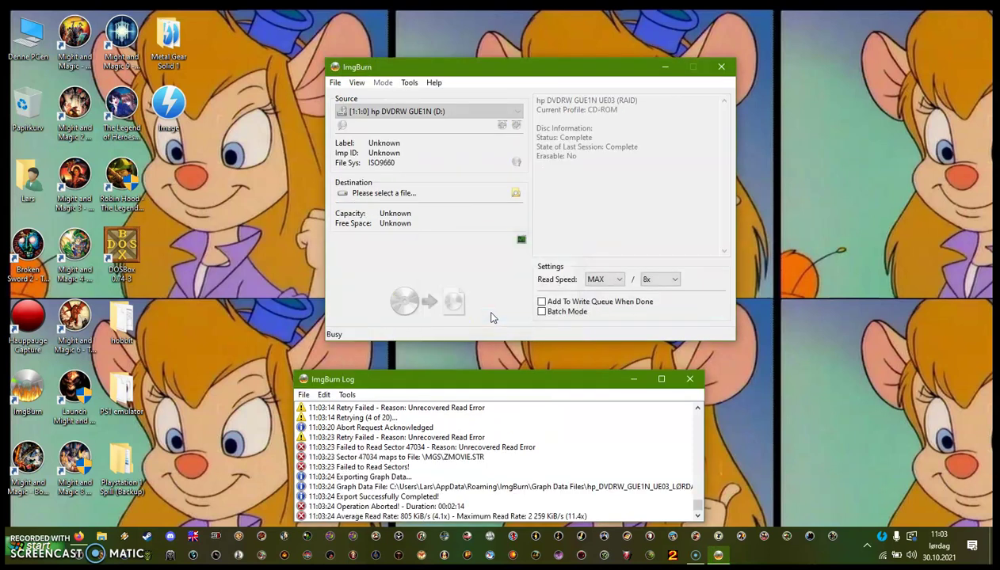
pyautogui.click(476, 242)
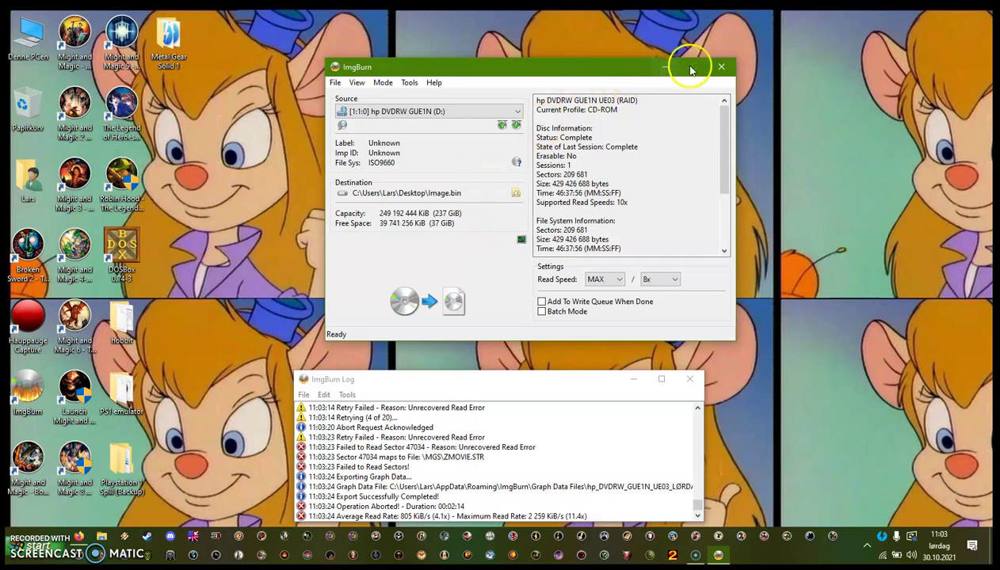
pyautogui.click(723, 70)
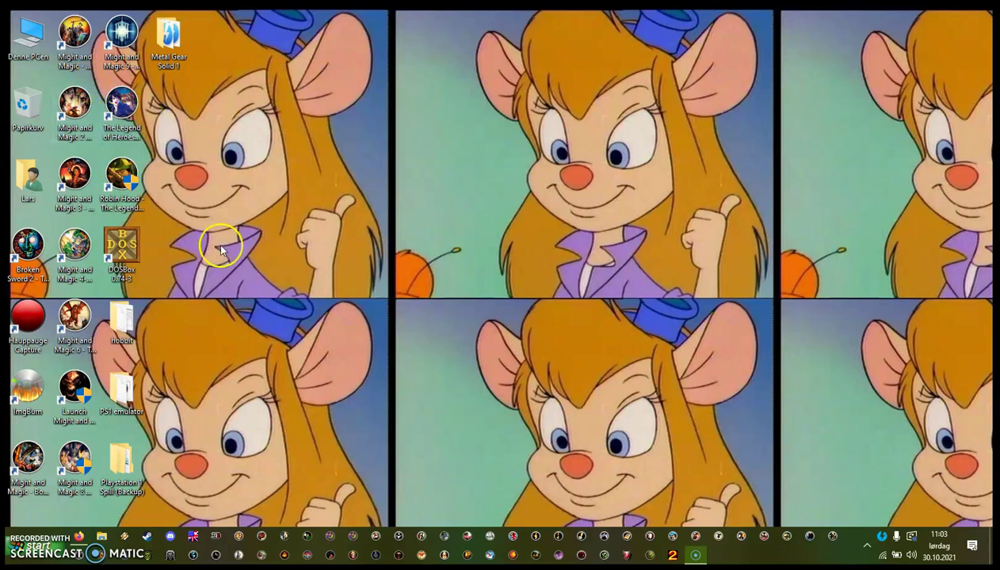
# - Switch to the PS1 emulator folder on the desktop and launch the XEBRA program from it
pyautogui.doubleClick(121, 386)
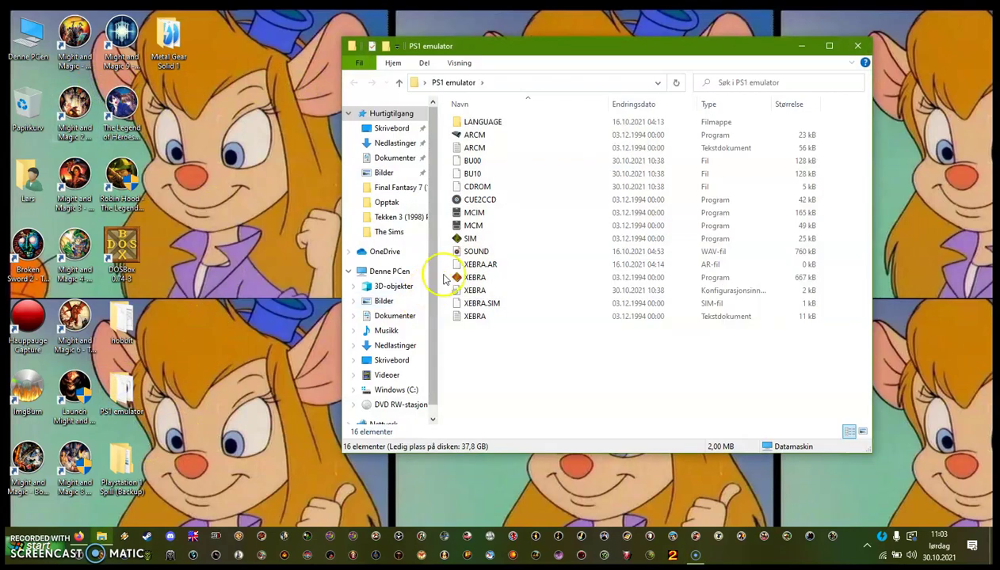
pyautogui.click(473, 278)
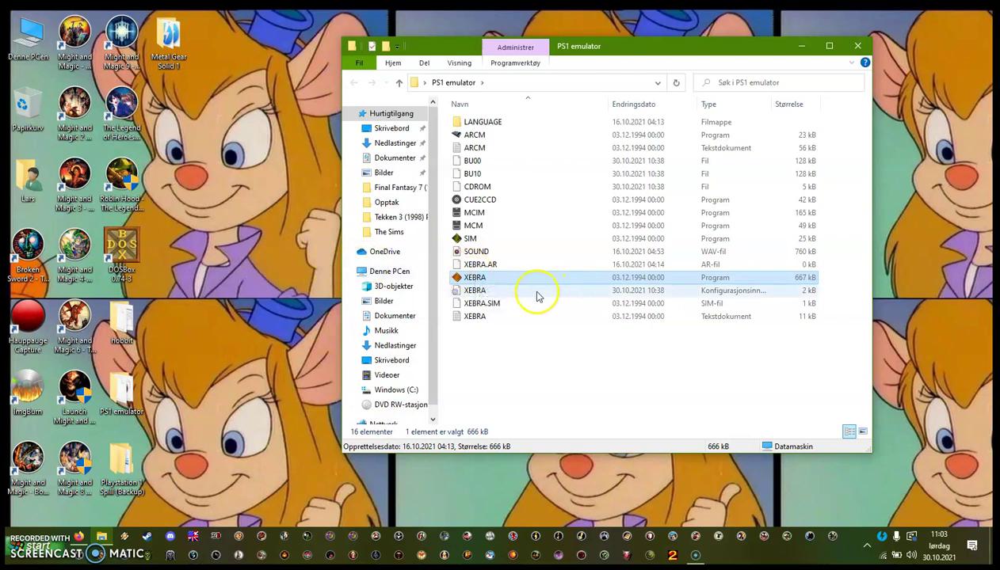
pyautogui.click(521, 349)
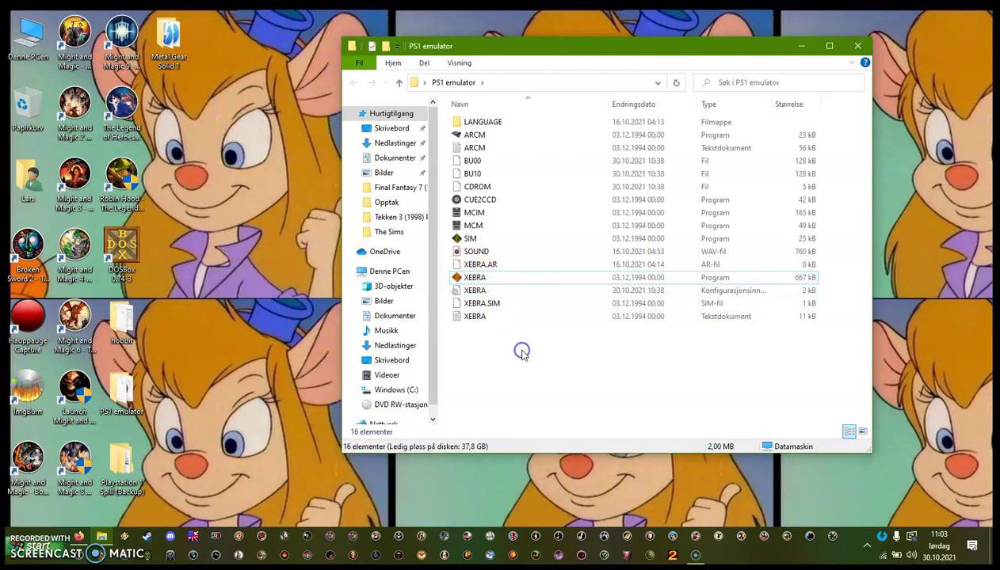
pyautogui.click(479, 279)
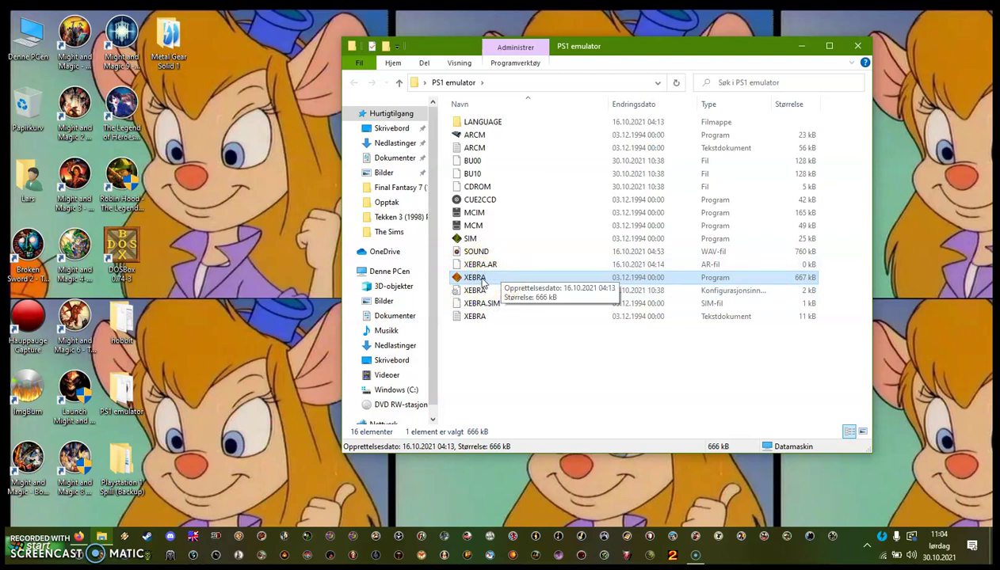
pyautogui.doubleClick(478, 278)
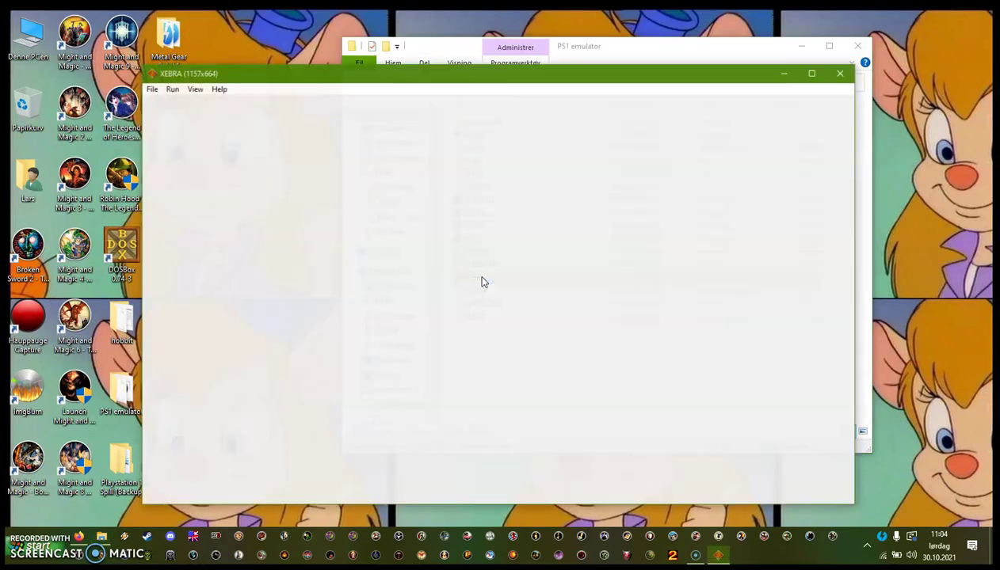